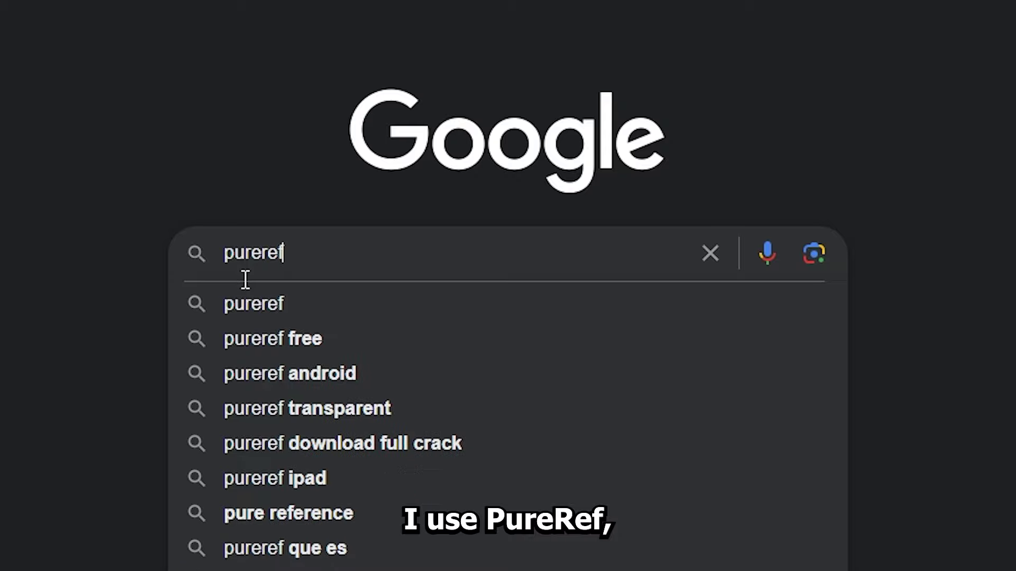
- Search for PureRef, go to its Download page and scroll through the version highlights and pricing
{"action": "key", "text": "Return"}
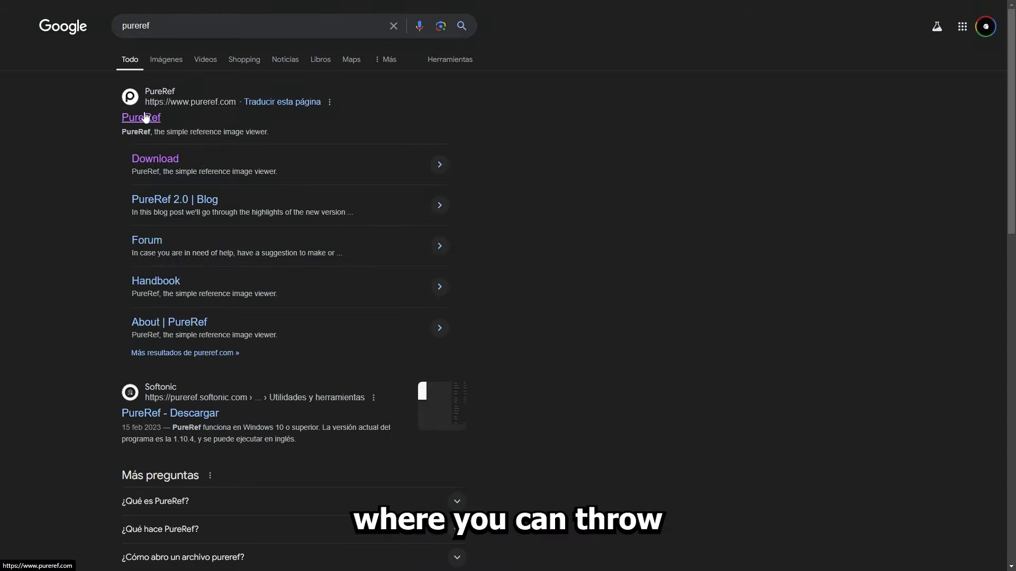
{"action": "left_click", "coordinate": [145, 117]}
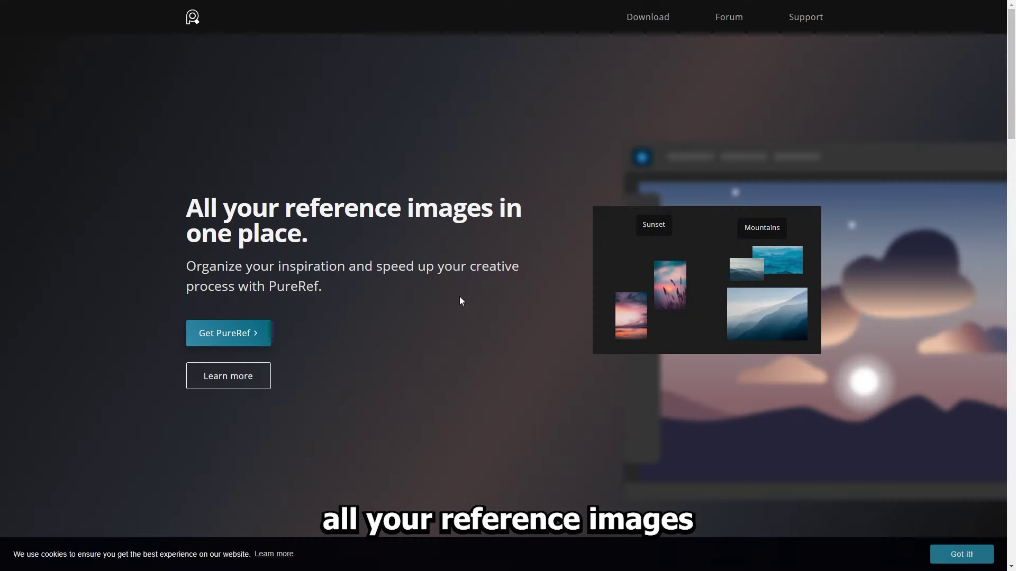
{"action": "left_click", "coordinate": [249, 335]}
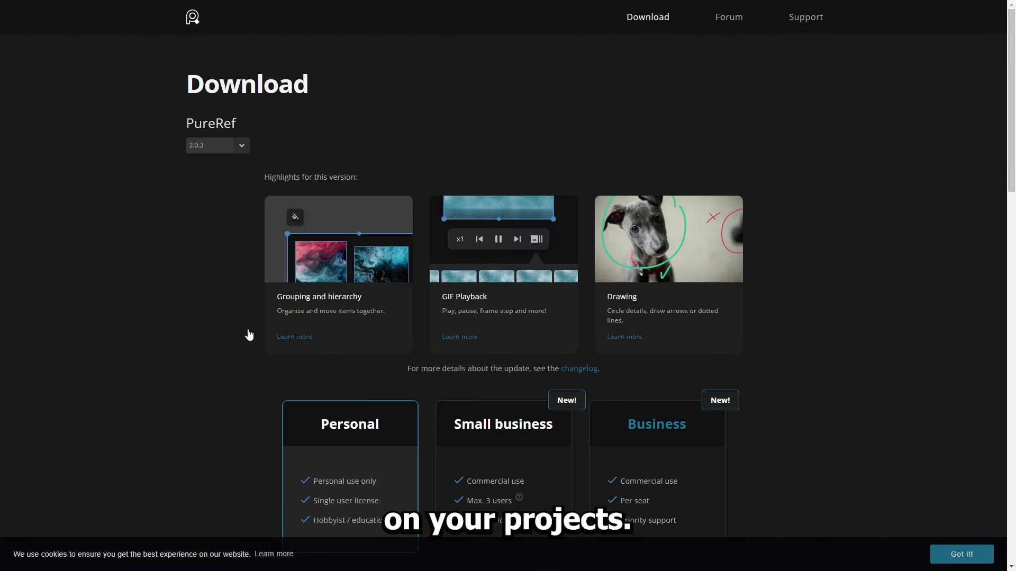
{"action": "scroll", "coordinate": [184, 200], "scroll_direction": "down", "scroll_amount": 7}
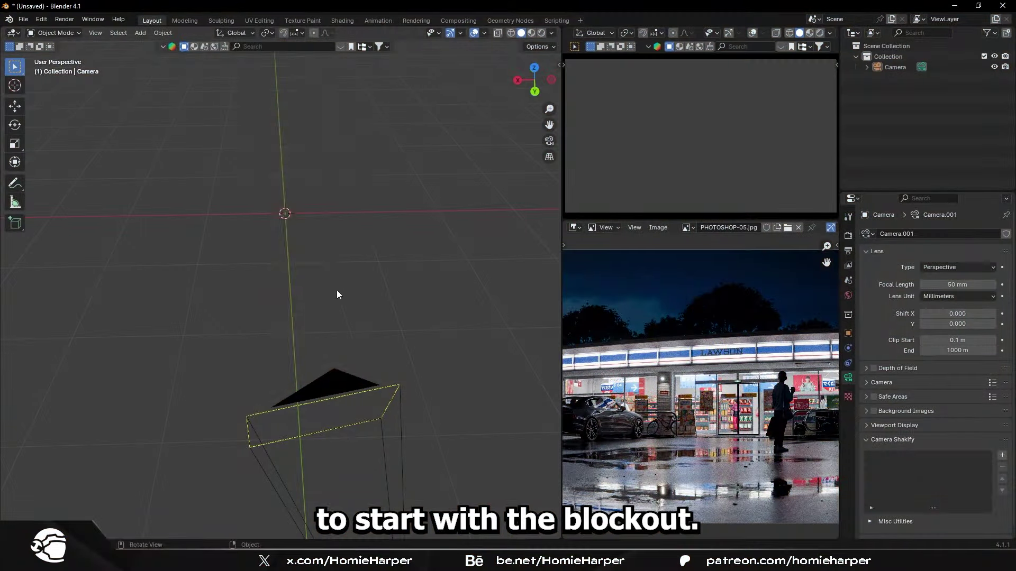
- Add a cube, then scale and reposition it as the building block
{"action": "key", "text": "shift+a"}
{"action": "left_click", "coordinate": [354, 148]}
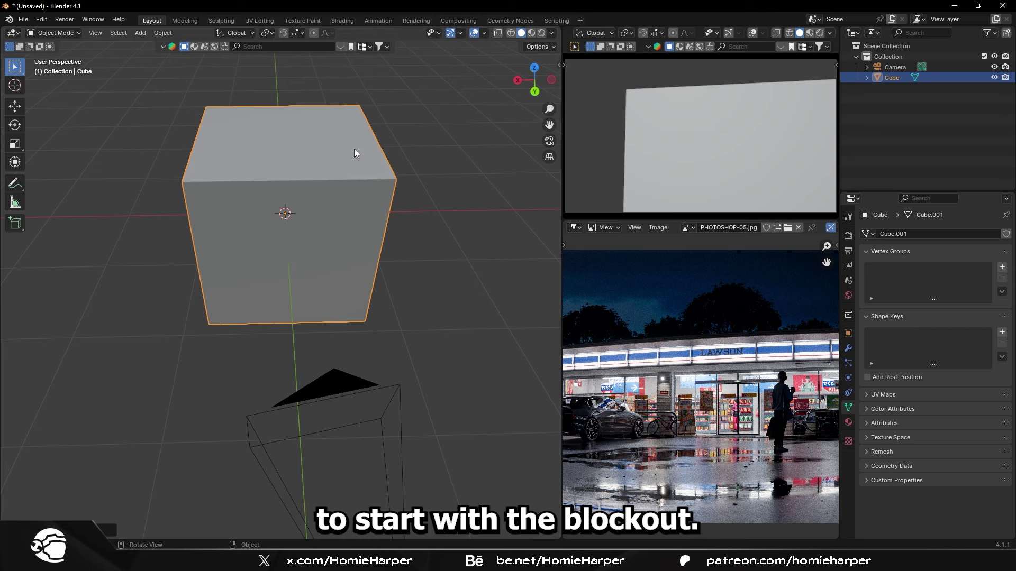
{"action": "key", "text": "s"}
- Add a second cube, flatten it into a wide slab, and orbit to view the blocks
{"action": "key", "text": "s"}
{"action": "key", "text": "z"}
{"action": "key", "text": "g"}
{"action": "key", "text": "shift+z"}
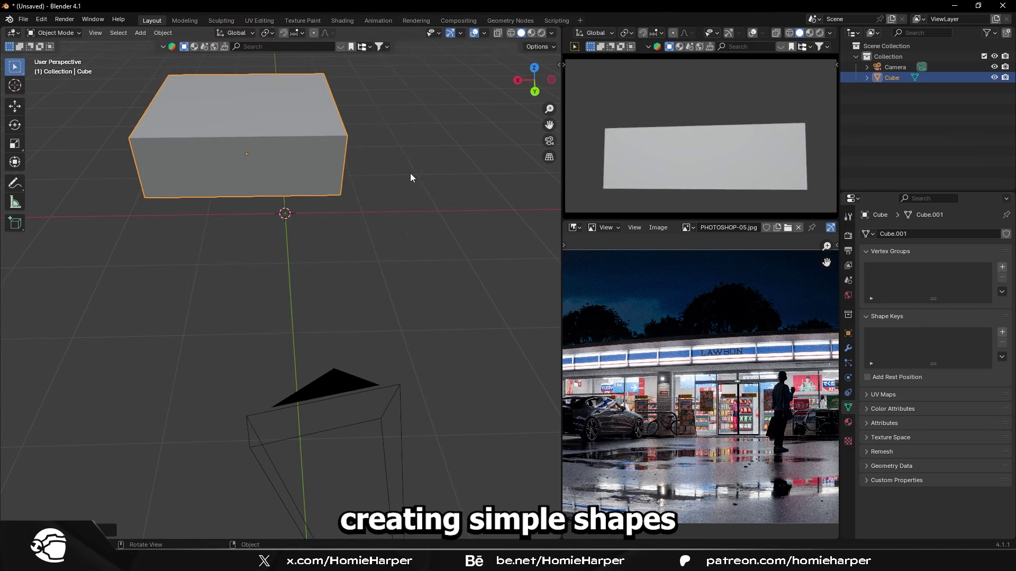
{"action": "key", "text": "shift+a"}
{"action": "left_click", "coordinate": [317, 233]}
{"action": "key", "text": "s"}
{"action": "key", "text": "z"}
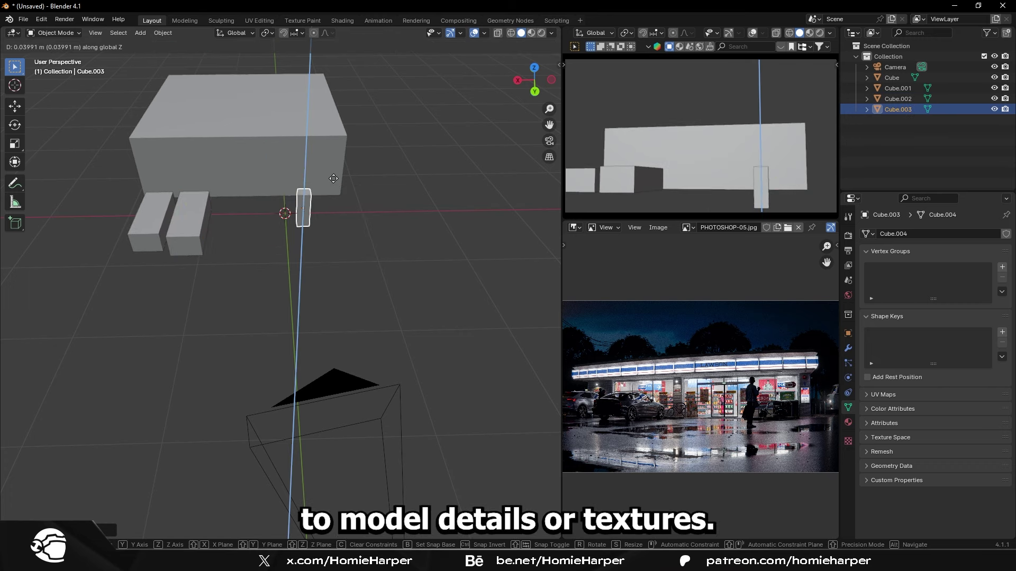
{"action": "middle_click_drag", "start_coordinate": [341, 249], "coordinate": [476, 280]}
{"action": "scroll", "coordinate": [648, 313], "scroll_direction": "down", "scroll_amount": 1}
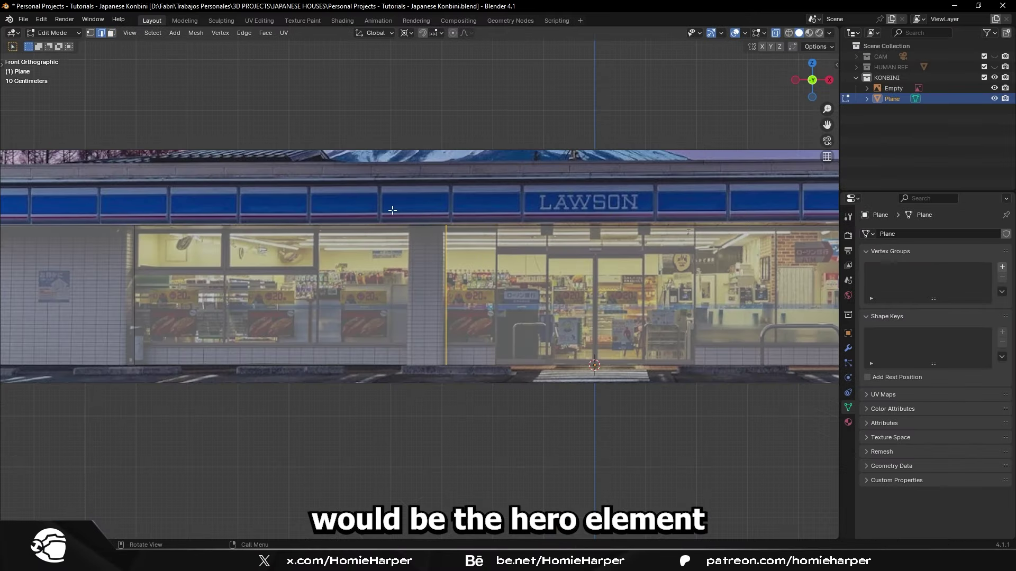
- Zoom out over the white-brick storefront walls on the Lawson reference plane
{"action": "scroll", "coordinate": [393, 210], "scroll_direction": "down", "scroll_amount": 2}
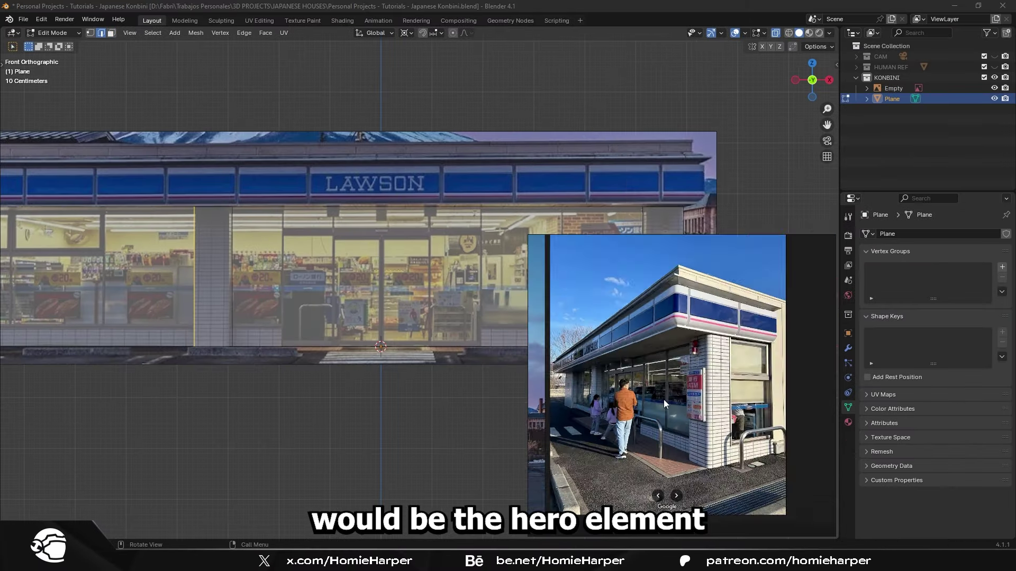
{"action": "scroll", "coordinate": [343, 286], "scroll_direction": "down", "scroll_amount": 2}
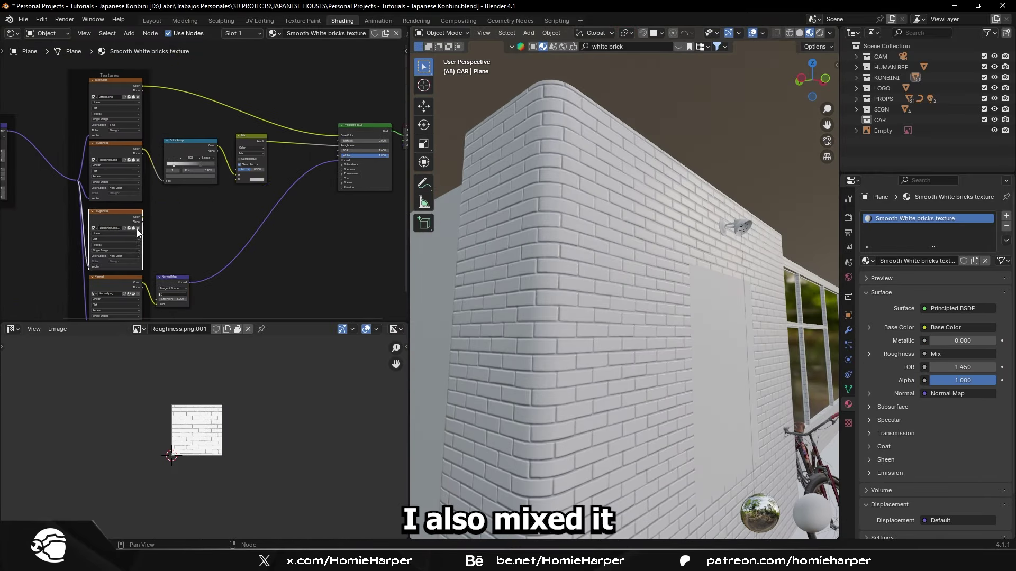
- Load a different roughness image for the brick material and clear the node selection
{"action": "left_click", "coordinate": [137, 232]}
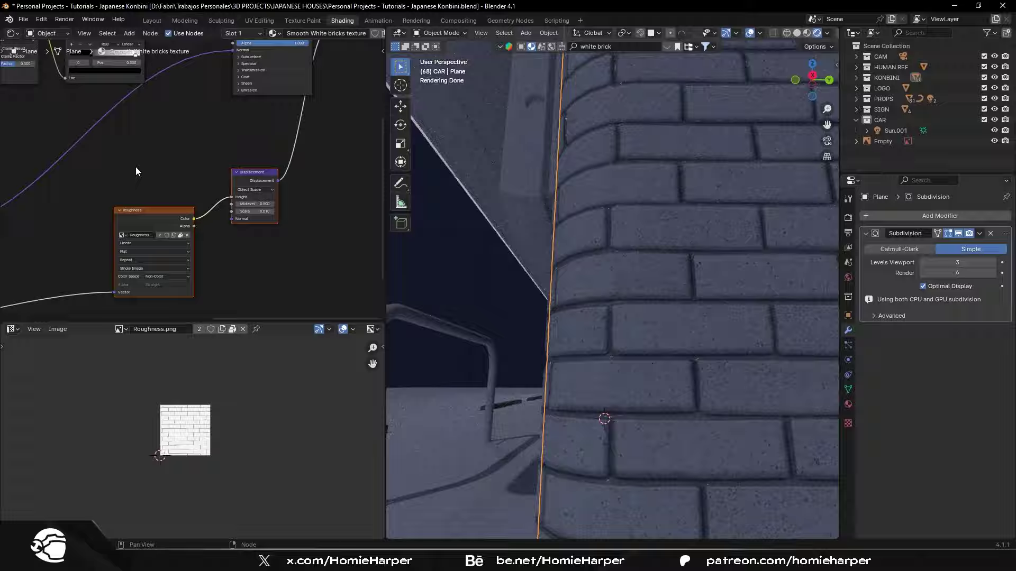
{"action": "left_click", "coordinate": [140, 173]}
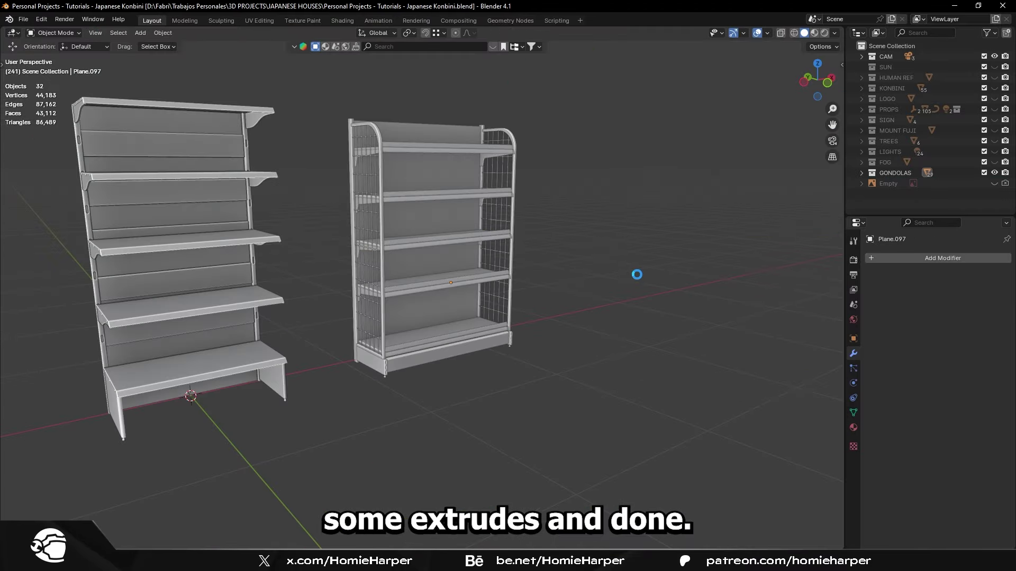
- Orbit the view to a frontal look at the wire-sided gondola shelf
{"action": "scroll", "coordinate": [471, 249], "scroll_direction": "up", "scroll_amount": 6}
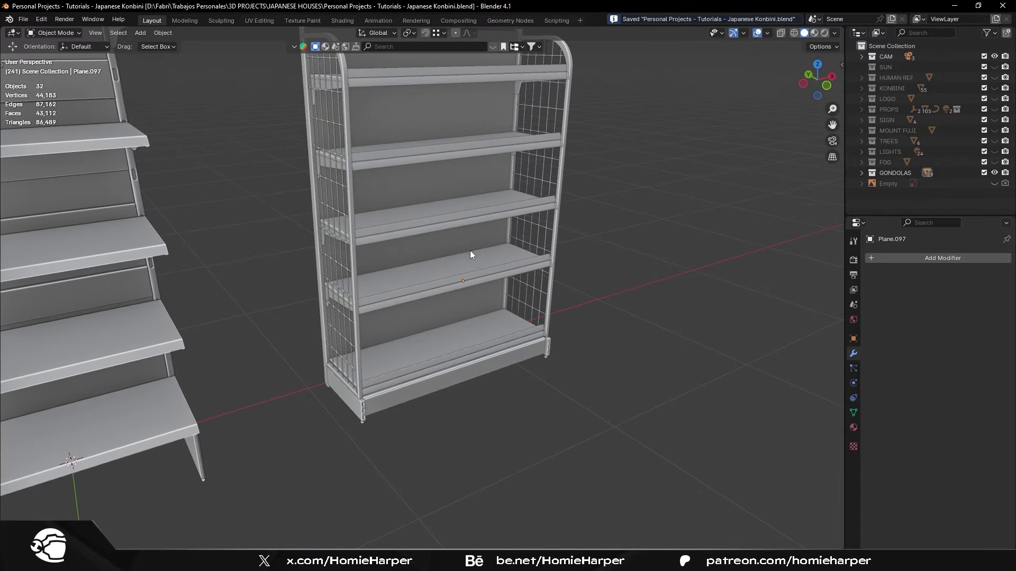
{"action": "middle_click_drag", "start_coordinate": [470, 250], "coordinate": [468, 291]}
{"action": "middle_click_drag", "start_coordinate": [603, 354], "coordinate": [517, 338]}
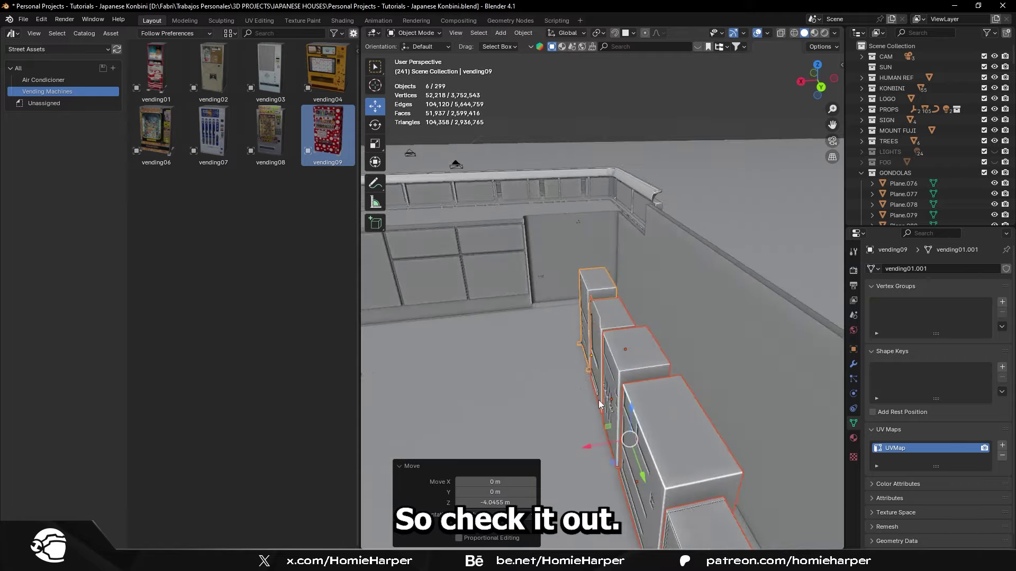
- Orbit to look straight down on the store
{"action": "middle_click_drag", "start_coordinate": [598, 400], "coordinate": [614, 358], "text": "alt"}
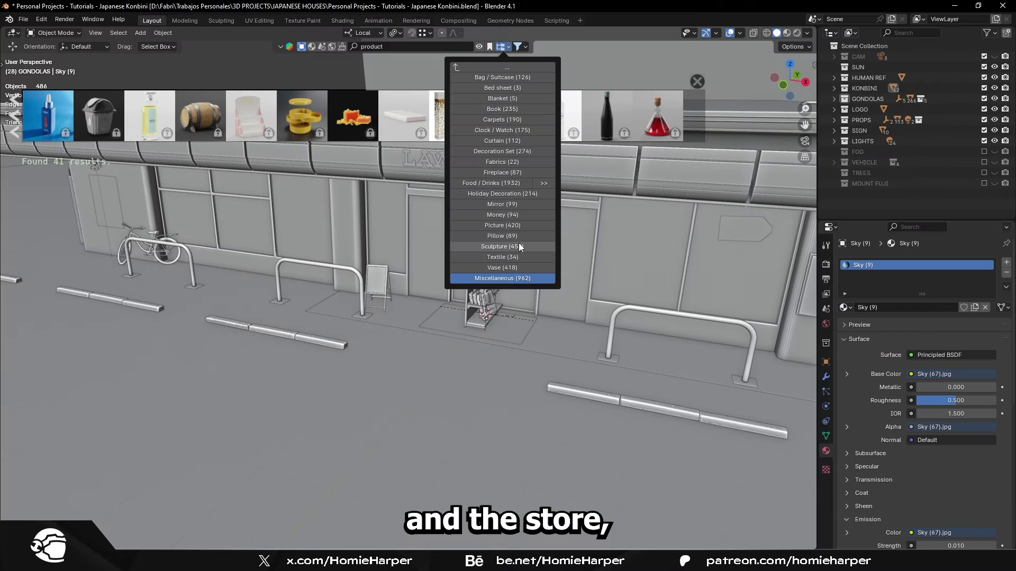
- Search the asset library for beer and cereal products, paging through the results
{"action": "mouse_move", "coordinate": [110, 106]}
{"action": "left_click", "coordinate": [393, 47]}
{"action": "type", "text": "beer"}
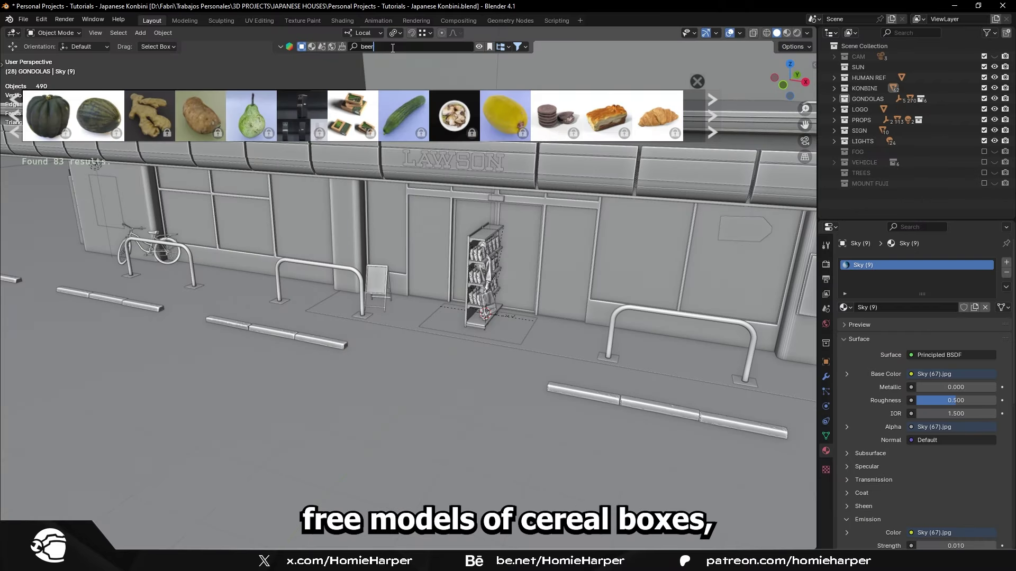
{"action": "left_click", "coordinate": [713, 115]}
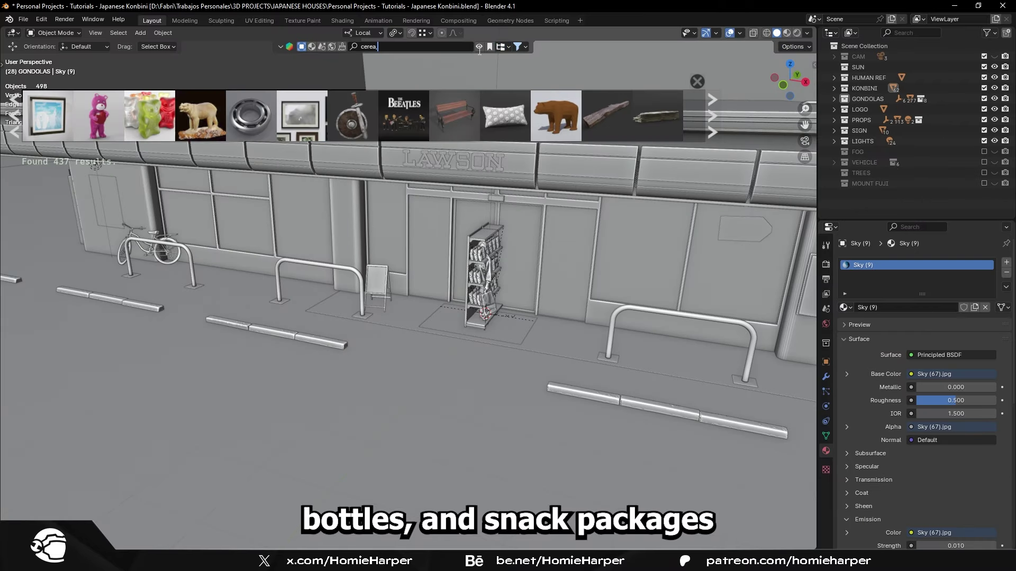
{"action": "type", "text": "l"}
{"action": "key", "text": "Return"}
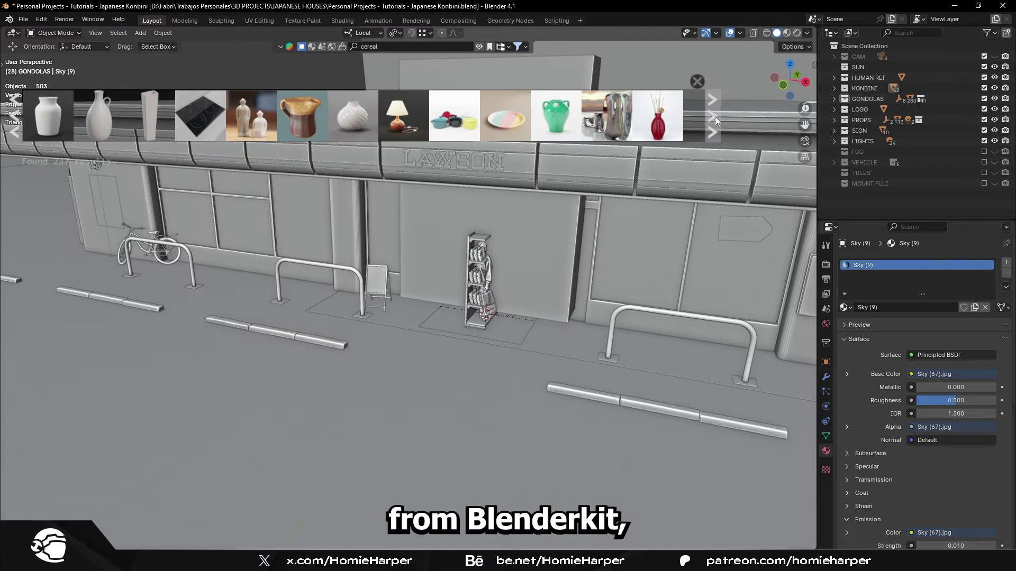
{"action": "left_click", "coordinate": [716, 116]}
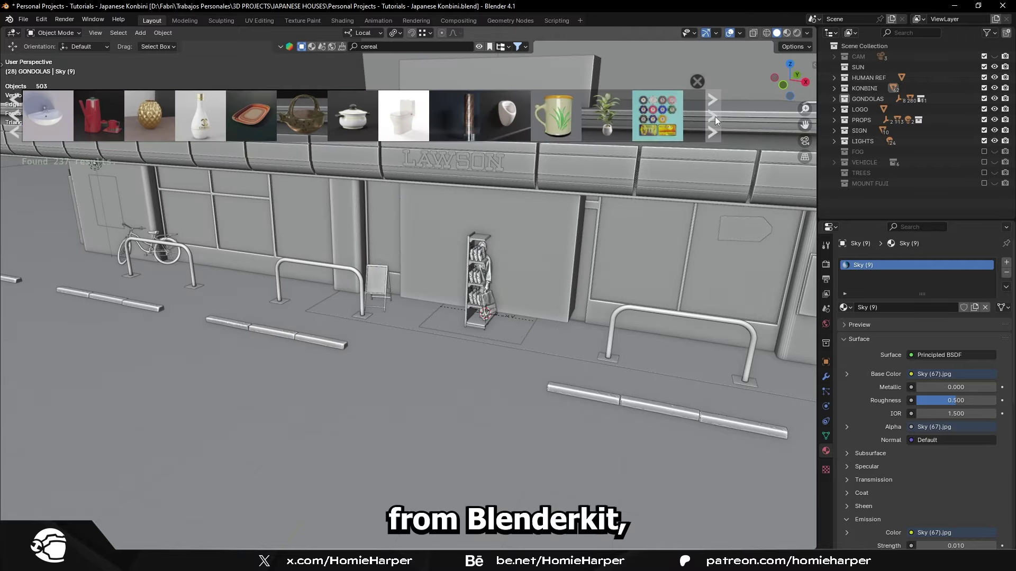
{"action": "left_click", "coordinate": [10, 116]}
{"action": "left_click", "coordinate": [402, 47]}
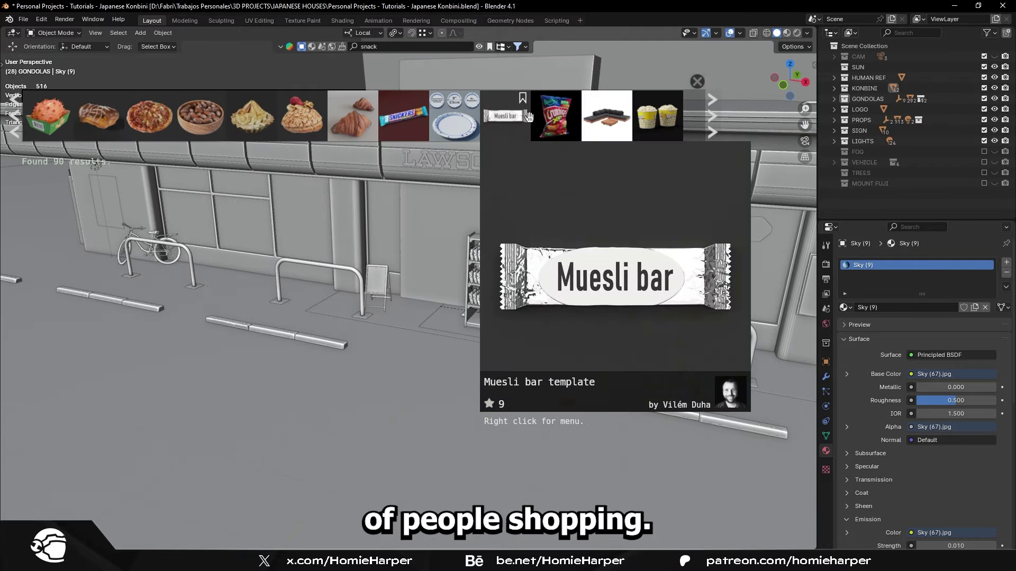
- Randomize the selected boxes' positions and rotations, limiting the tilt to 5 degrees
{"action": "key", "text": "KP_7"}
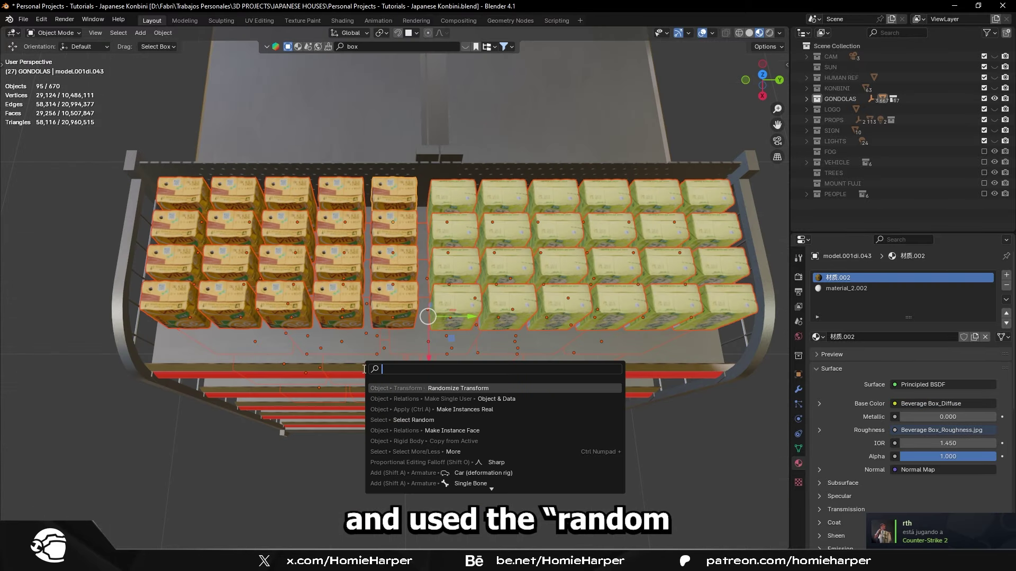
{"action": "key", "text": "Return"}
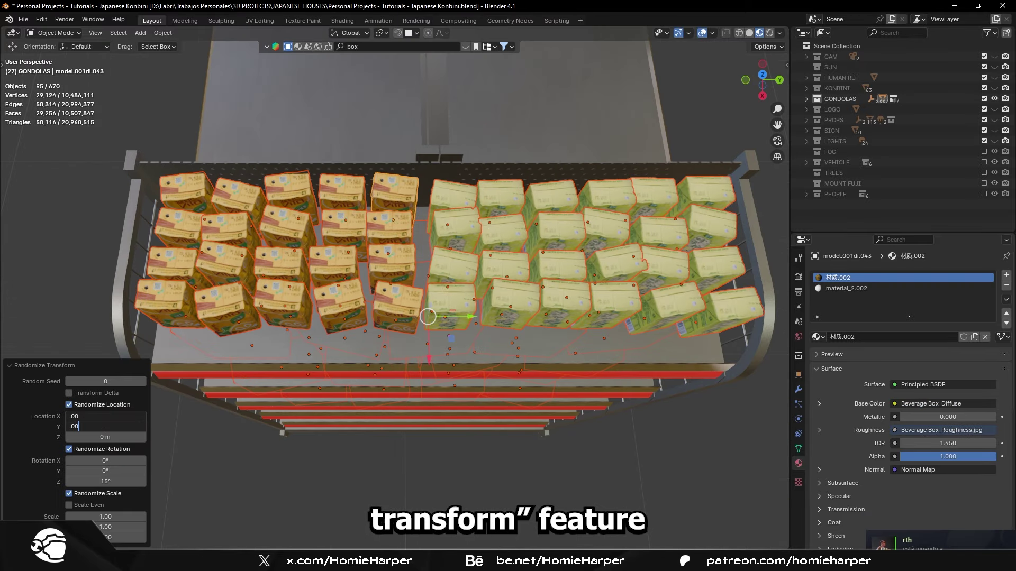
{"action": "key", "text": "Return"}
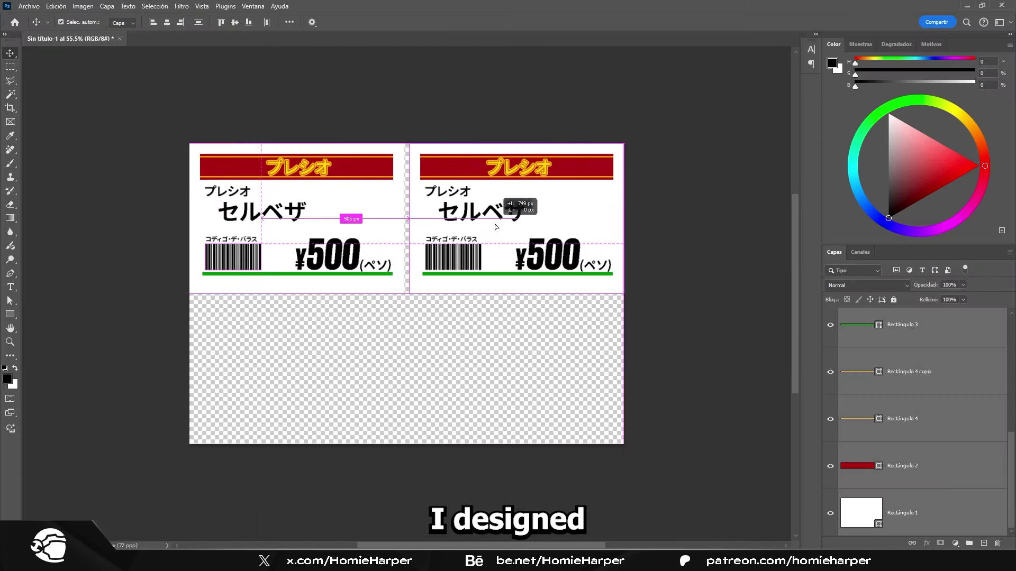
- Move the white tag background further down the price-tag sheet
{"action": "left_click_drag", "start_coordinate": [387, 112], "coordinate": [386, 297]}
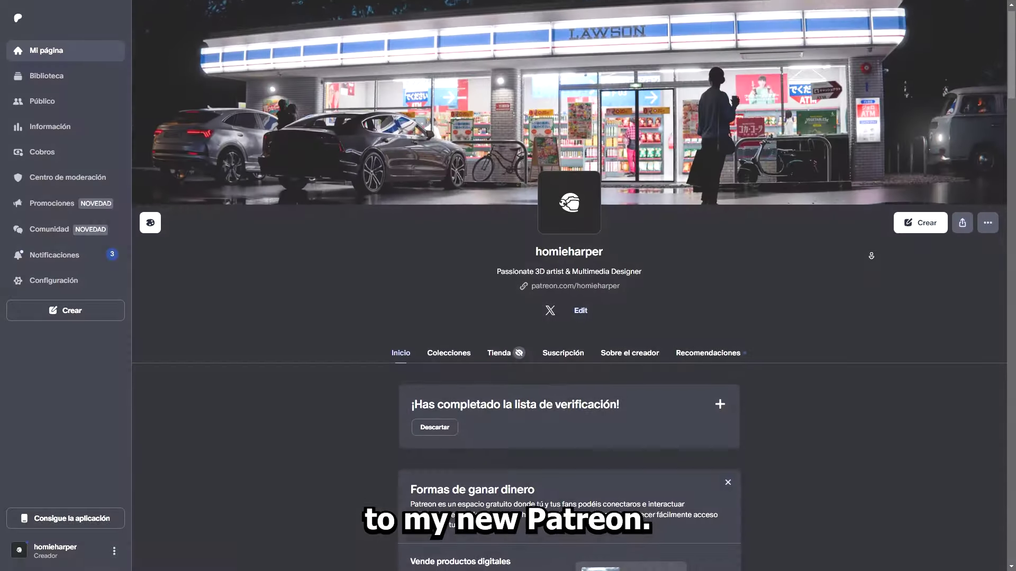
- Zoom the view out from the coffee sign and the hanging-shirt display
{"action": "scroll", "coordinate": [871, 256], "scroll_direction": "down", "scroll_amount": 2}
{"action": "scroll", "coordinate": [871, 257], "scroll_direction": "down", "scroll_amount": 5}
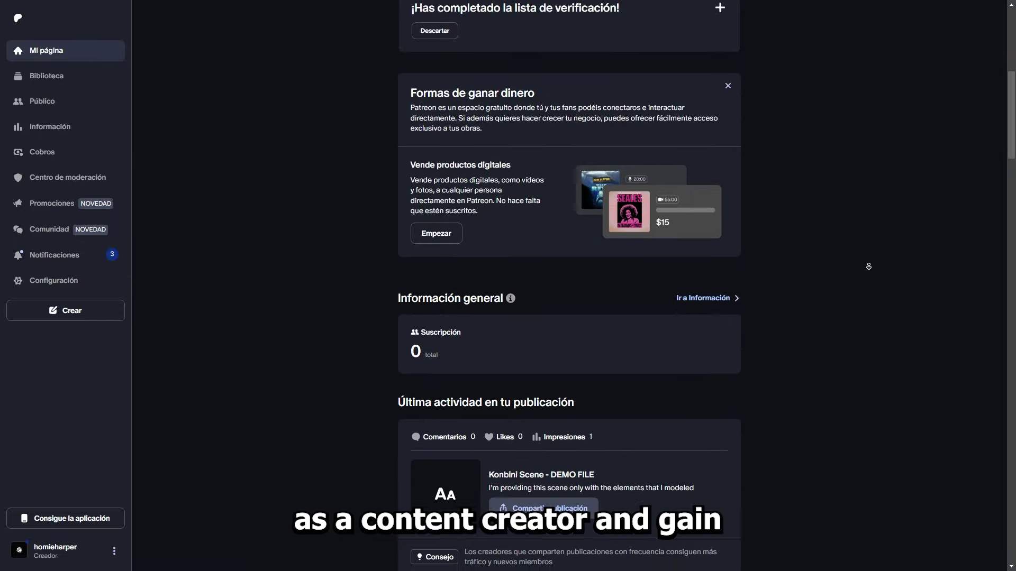
- Scroll the Patreon feed past the Konbini Scene demo post to the Asset Library Material Pack 4K post
{"action": "scroll", "coordinate": [869, 266], "scroll_direction": "down", "scroll_amount": 7}
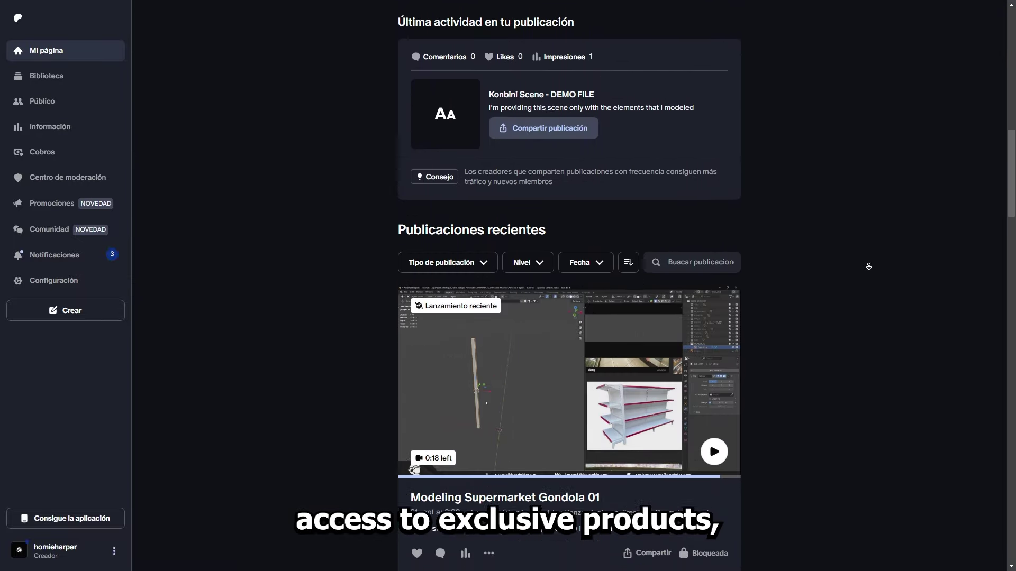
{"action": "scroll", "coordinate": [868, 266], "scroll_direction": "down", "scroll_amount": 2}
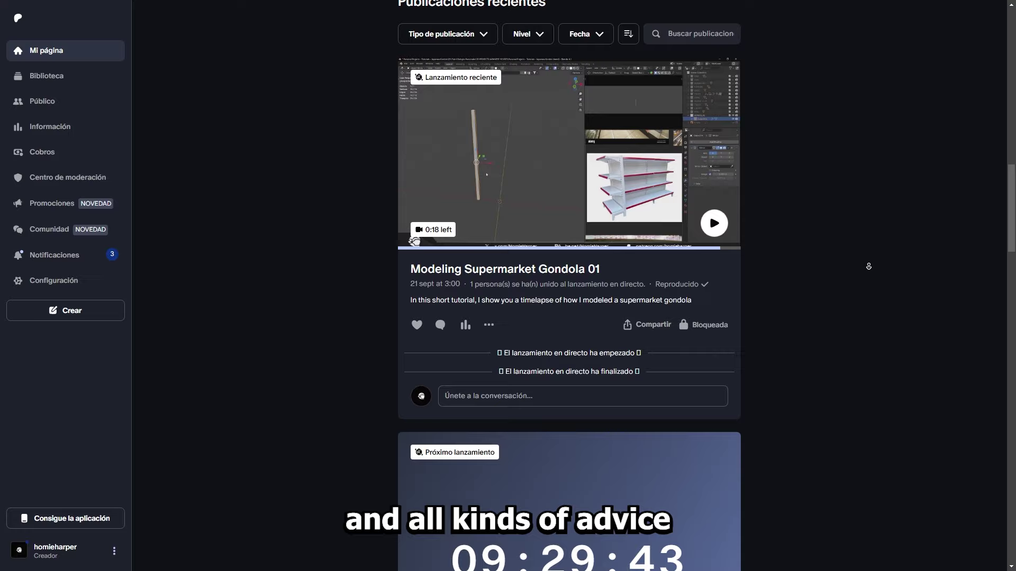
{"action": "scroll", "coordinate": [868, 266], "scroll_direction": "down", "scroll_amount": 2}
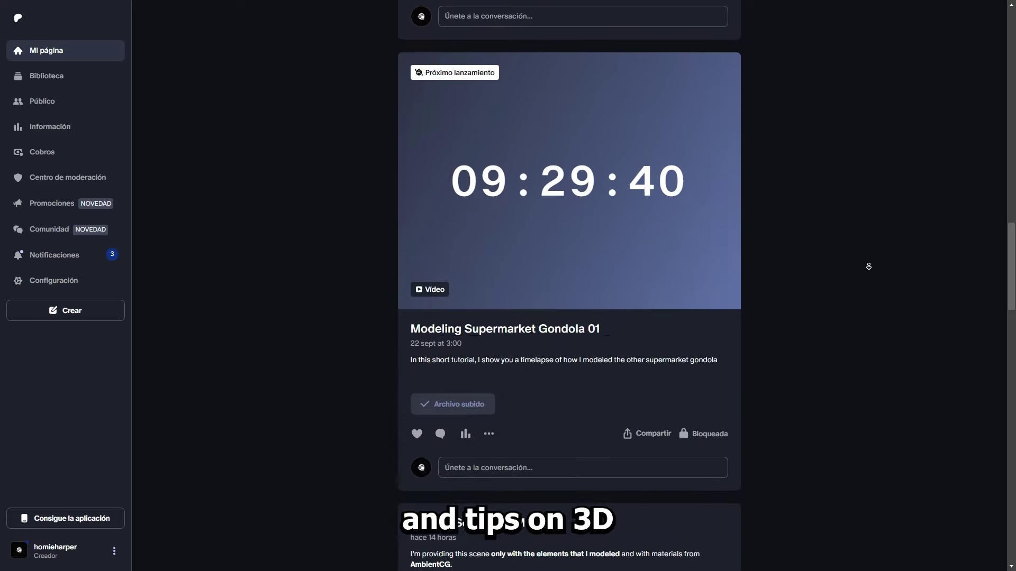
{"action": "scroll", "coordinate": [868, 267], "scroll_direction": "down", "scroll_amount": 8}
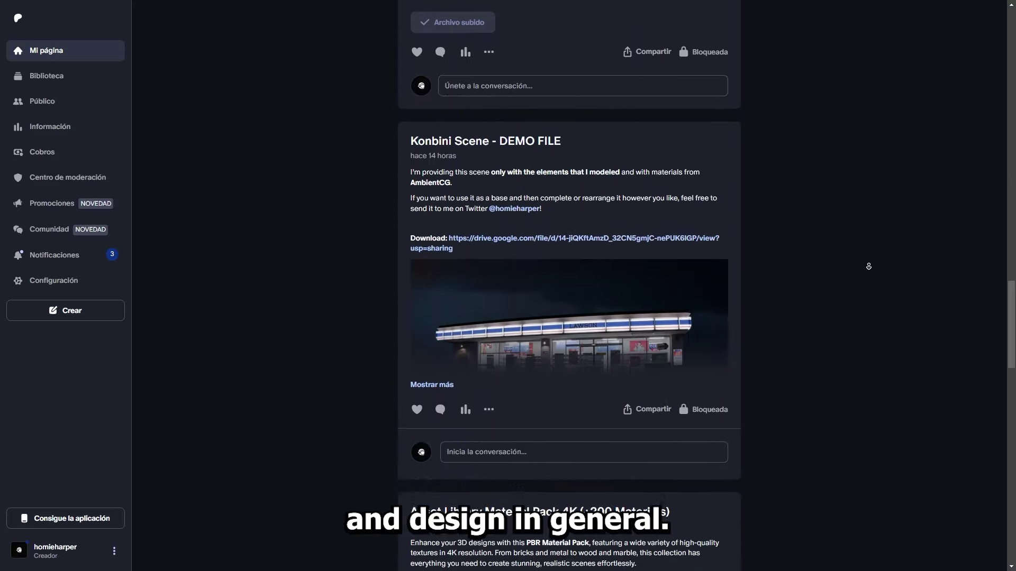
{"action": "scroll", "coordinate": [868, 266], "scroll_direction": "down", "scroll_amount": 4}
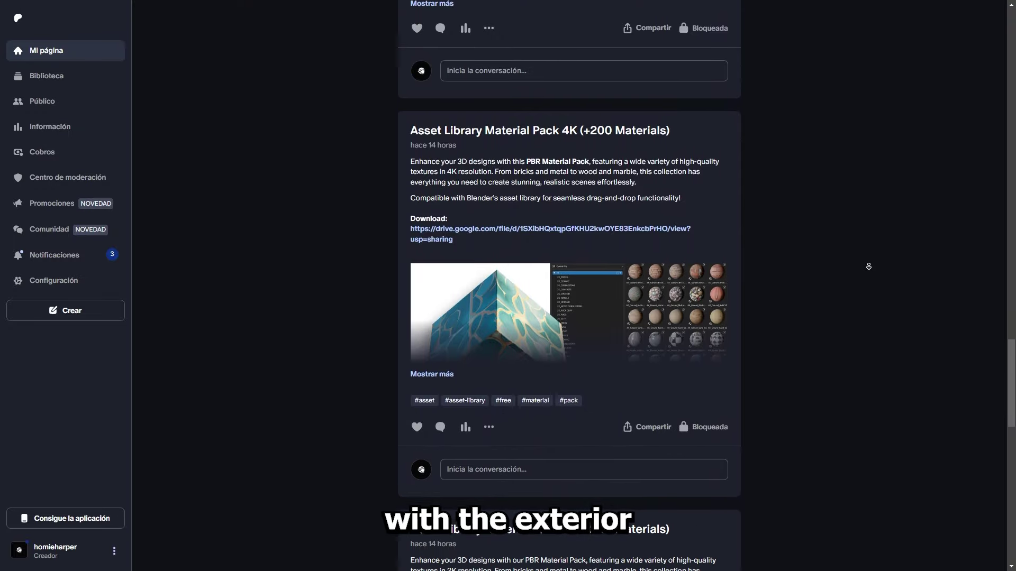
{"action": "scroll", "coordinate": [868, 266], "scroll_direction": "down", "scroll_amount": 2}
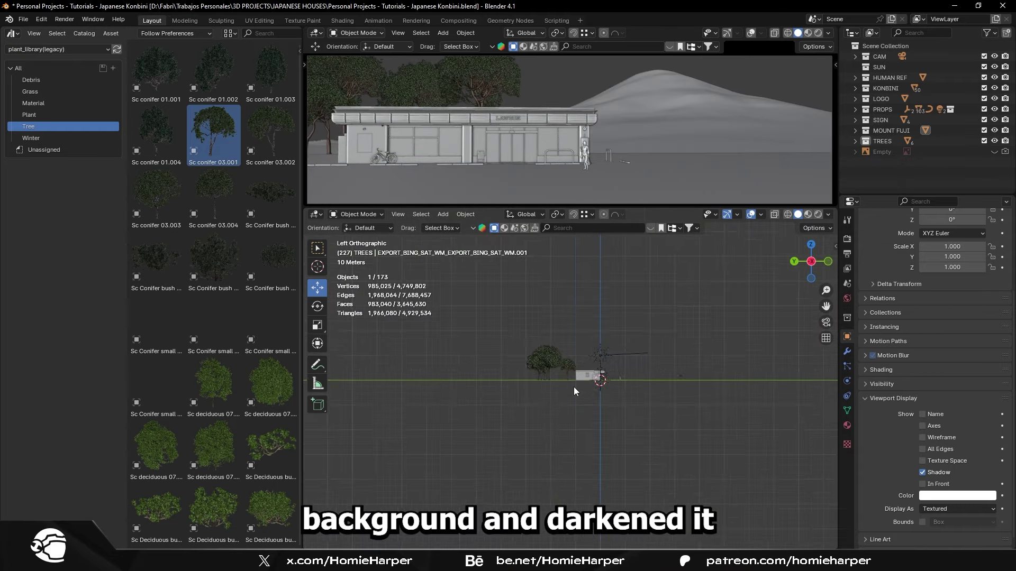
- Save the konbini scene, then add a van from the BlenderKit asset bar
{"action": "key", "text": "ctrl+s"}
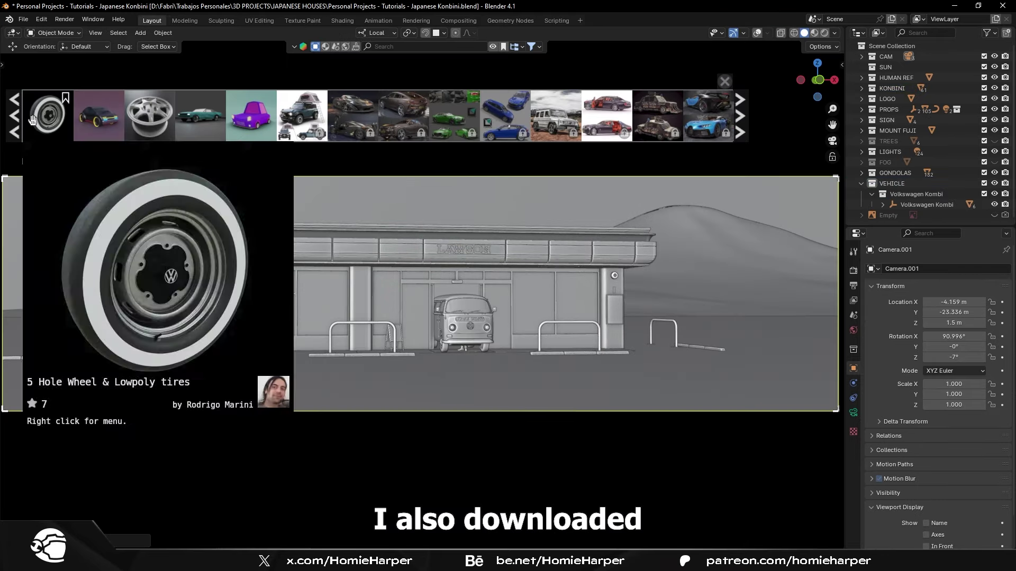
{"action": "left_click", "coordinate": [16, 123]}
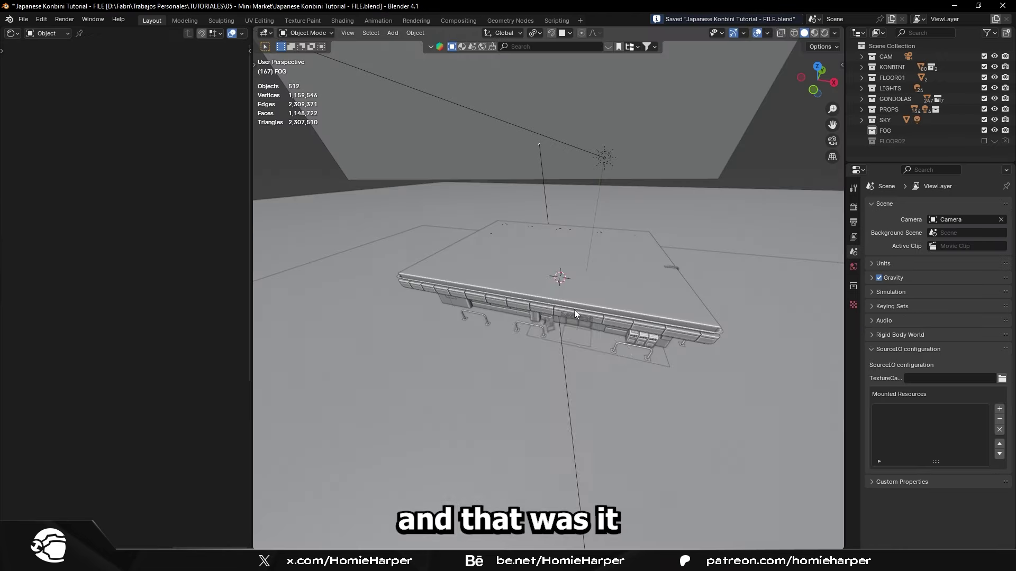
- Add a cube to hold the fog, switch to Rendered shading, and frame the storefront with the camera
{"action": "key", "text": "shift+a"}
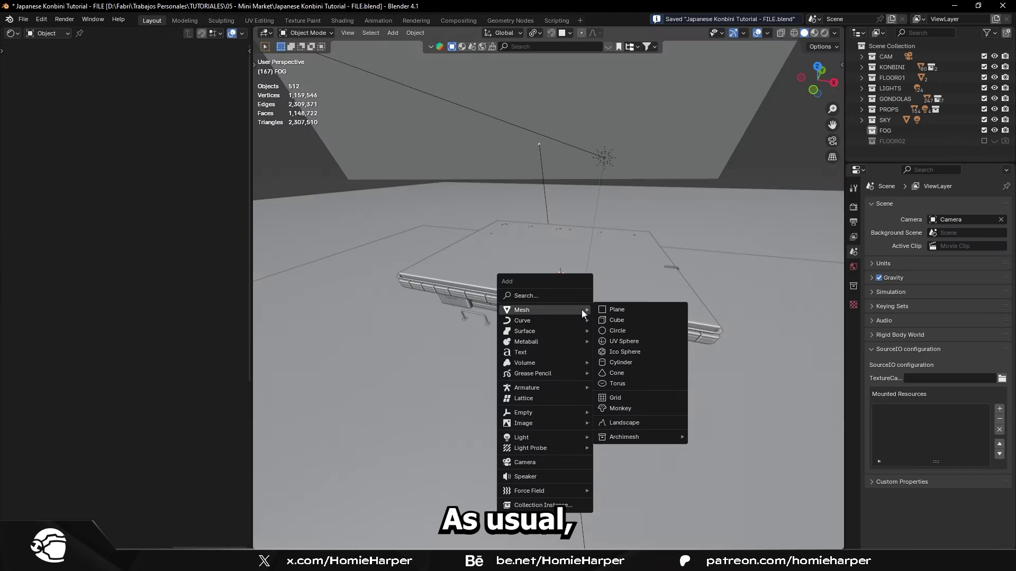
{"action": "left_click", "coordinate": [611, 320]}
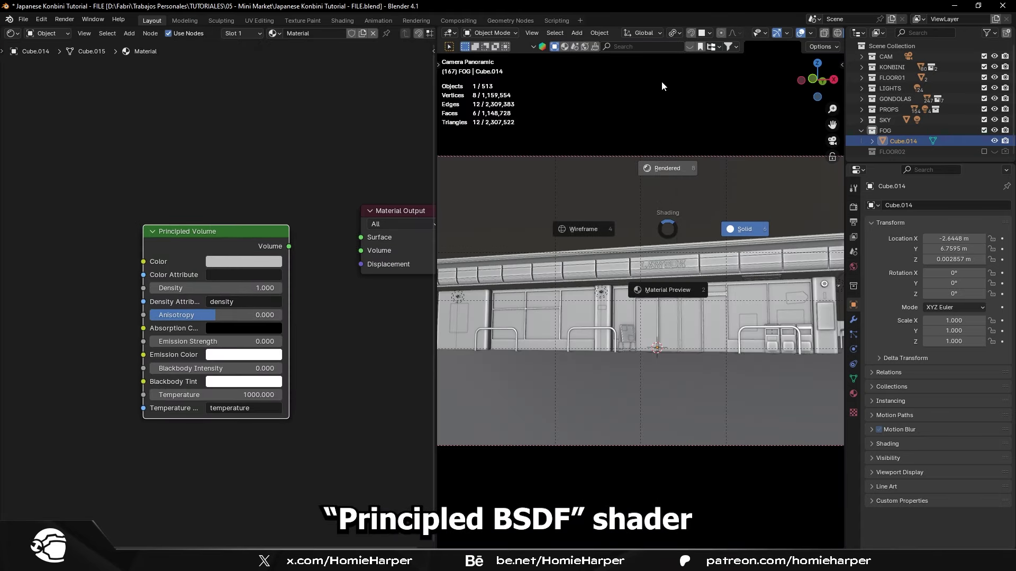
{"action": "left_click", "coordinate": [617, 169]}
{"action": "scroll", "coordinate": [622, 234], "scroll_direction": "down", "scroll_amount": 2}
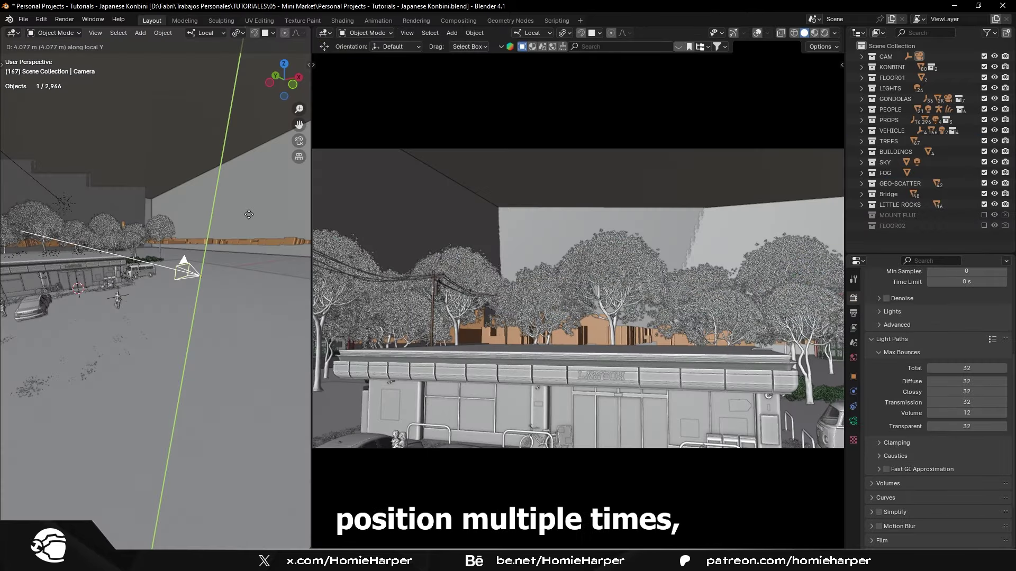
{"action": "left_click_drag", "start_coordinate": [249, 214], "coordinate": [223, 300]}
- Select Girl-Standing-Phone and move it along its local Z axis in front of the store
{"action": "scroll", "coordinate": [120, 306], "scroll_direction": "up", "scroll_amount": 3}
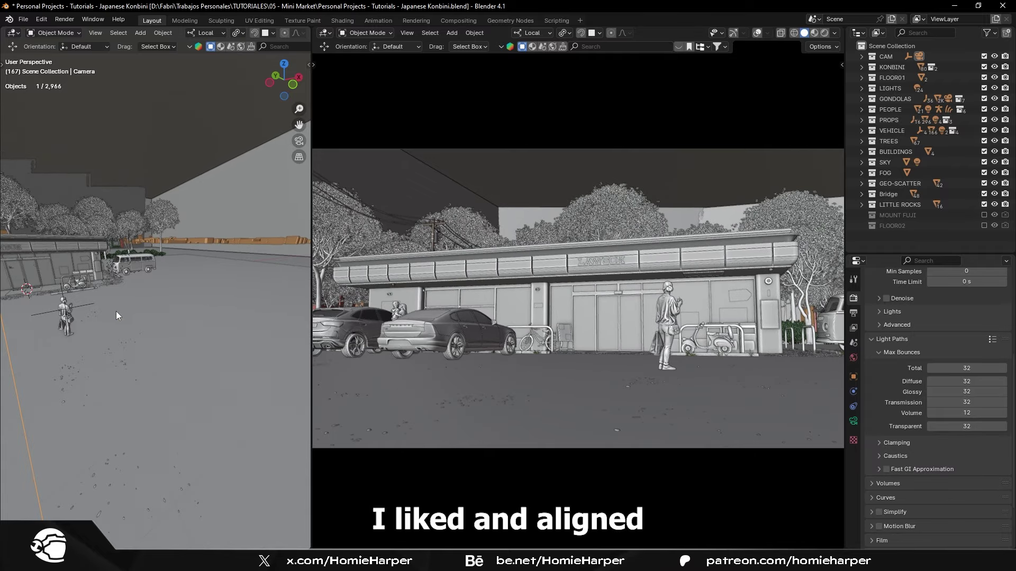
{"action": "left_click", "coordinate": [65, 307]}
{"action": "scroll", "coordinate": [65, 306], "scroll_direction": "down", "scroll_amount": 2}
{"action": "key", "text": "g"}
{"action": "key", "text": "z"}
{"action": "key", "text": "z"}
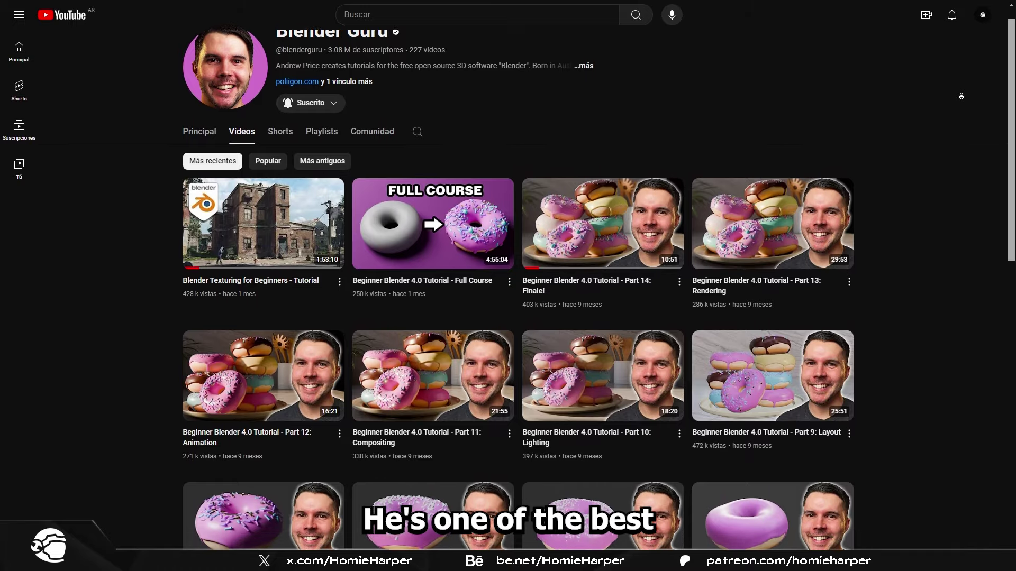
- Scroll the channel's videos down through the Beginner Blender 4.0 series to Part 1
{"action": "scroll", "coordinate": [508, 318], "scroll_direction": "down", "scroll_amount": 3}
{"action": "scroll", "coordinate": [508, 318], "scroll_direction": "down", "scroll_amount": 3}
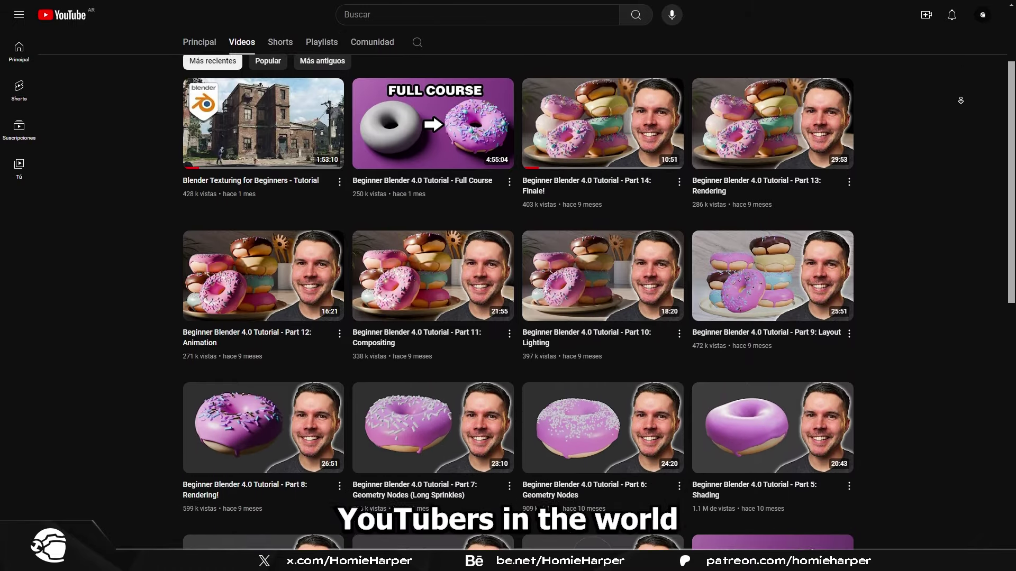
{"action": "scroll", "coordinate": [508, 318], "scroll_direction": "down", "scroll_amount": 3}
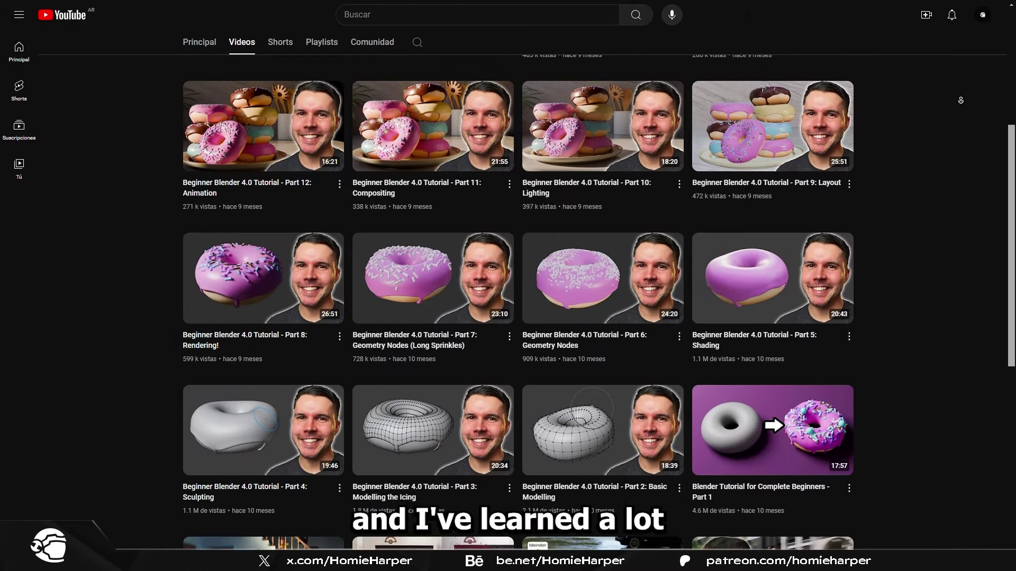
{"action": "scroll", "coordinate": [508, 318], "scroll_direction": "down", "scroll_amount": 3}
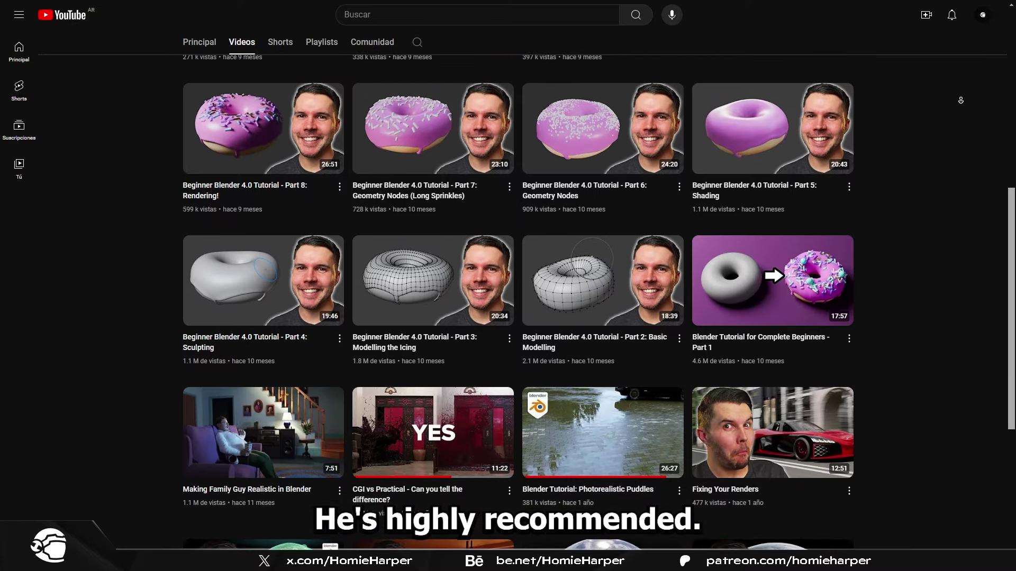
{"action": "scroll", "coordinate": [508, 317], "scroll_direction": "down", "scroll_amount": 3}
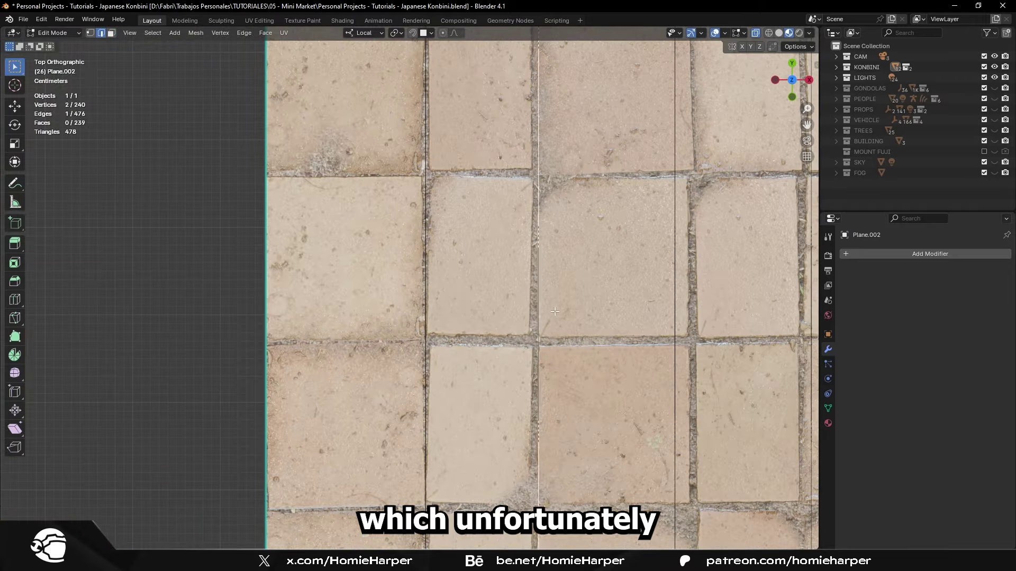
- Shift the plane edge along X, randomize the raised tiles along Z, and set displacement Scale to .02
{"action": "key", "text": "g"}
{"action": "key", "text": "x"}
{"action": "key", "text": "x"}
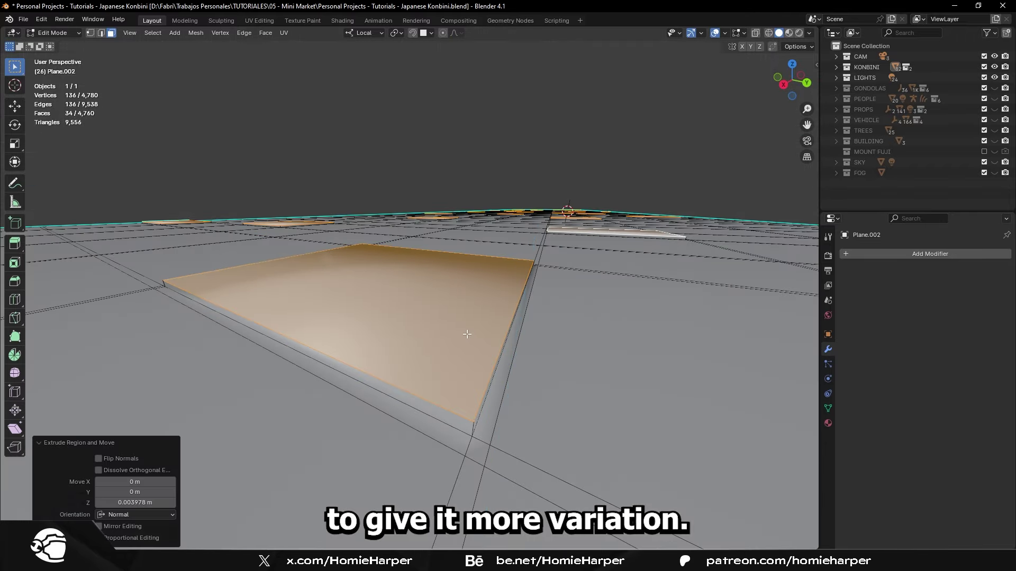
{"action": "key", "text": "F3"}
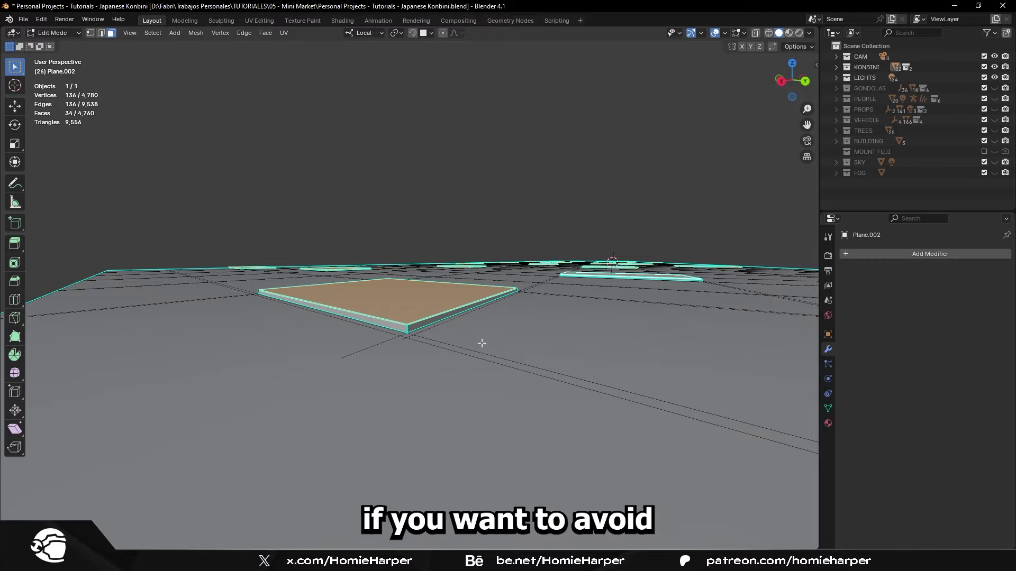
{"action": "key", "text": "r"}
{"action": "key", "text": "r"}
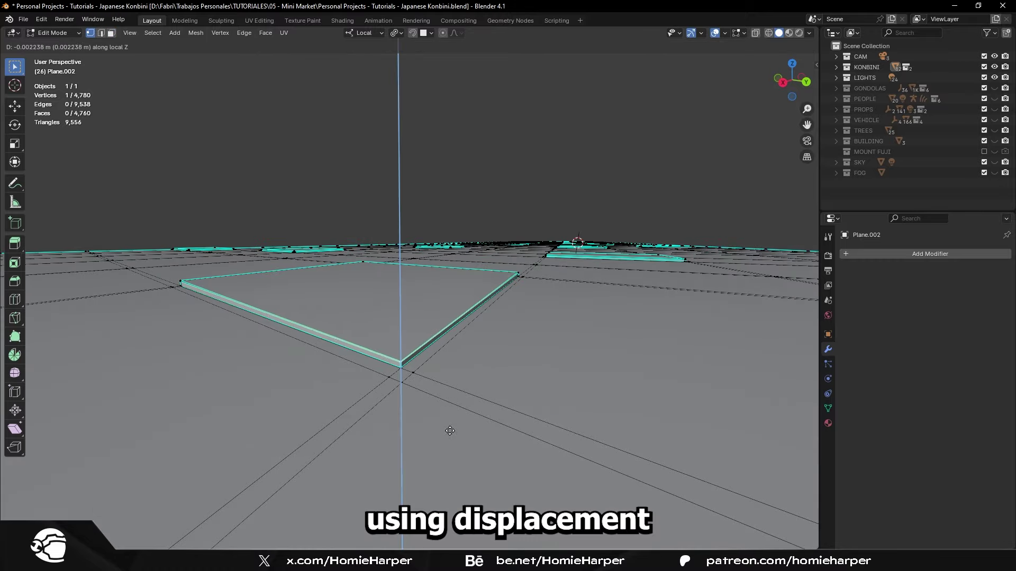
{"action": "left_click", "coordinate": [450, 430]}
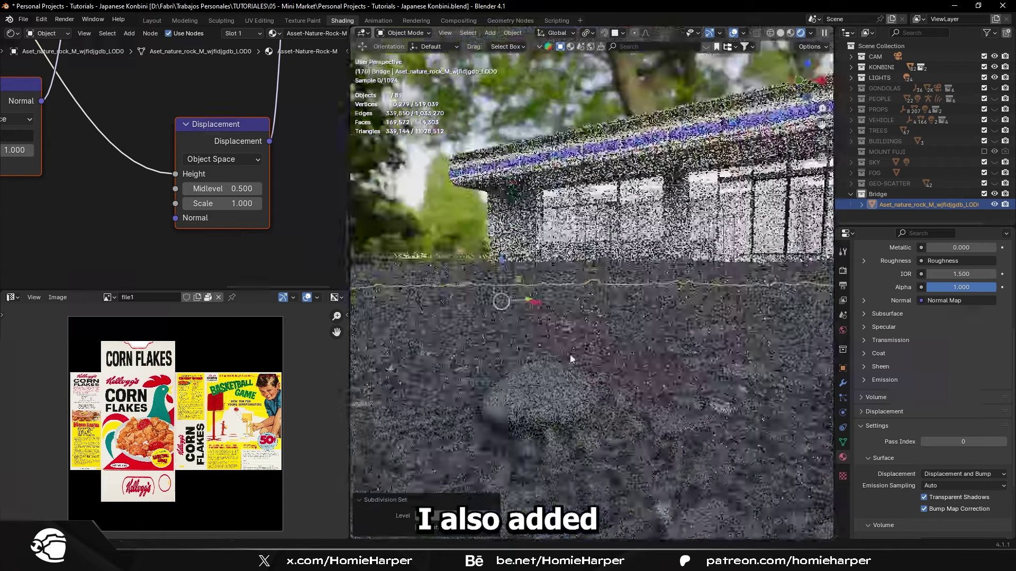
{"action": "left_click", "coordinate": [228, 204]}
{"action": "type", "text": ".02"}
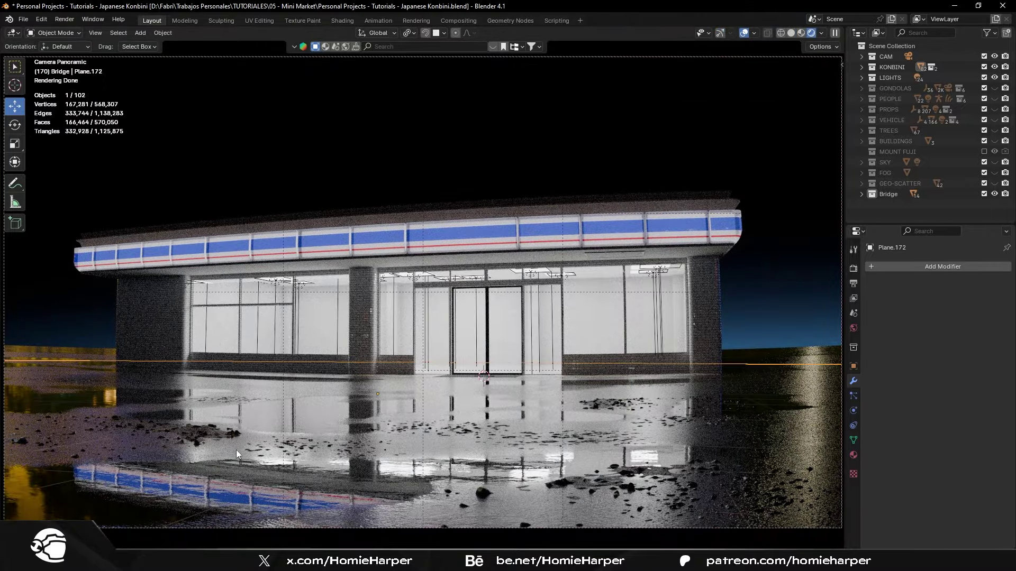
- Add a Displace modifier to the ground plane
{"action": "key", "text": "Return"}
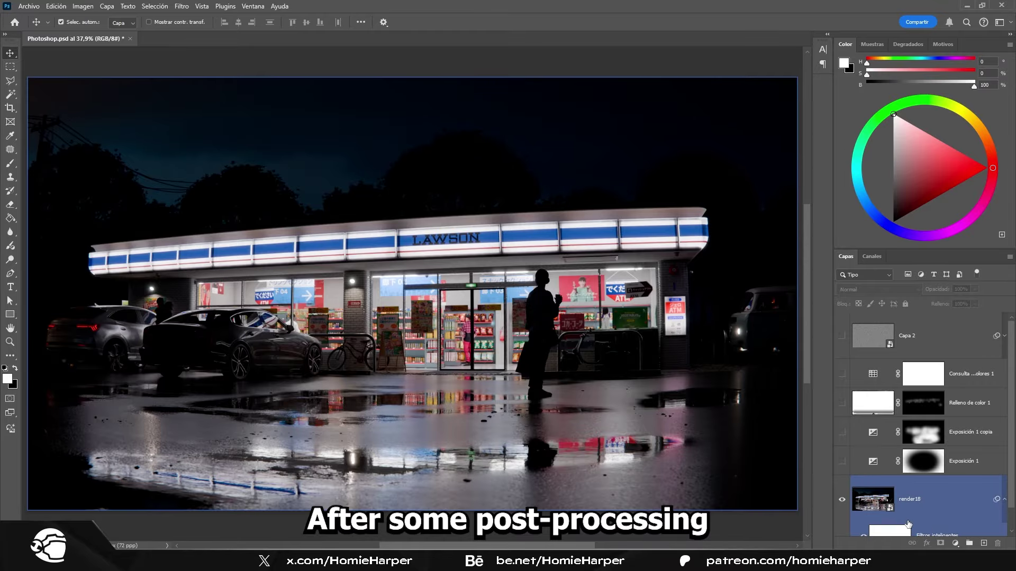
- Turn on the Exposición 1 and Exposición 1 copia exposure layers
{"action": "left_click", "coordinate": [842, 461]}
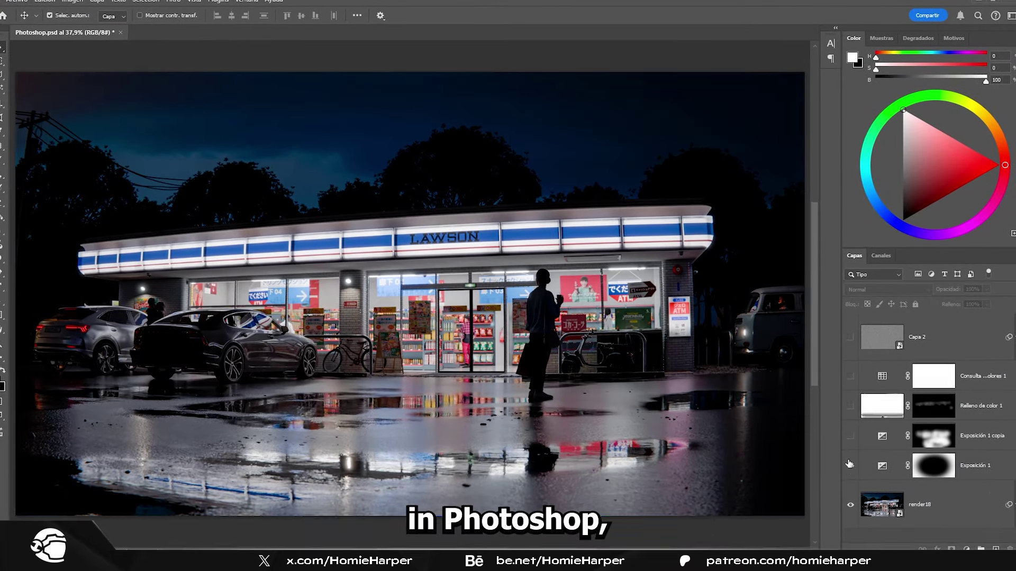
{"action": "left_click", "coordinate": [841, 432]}
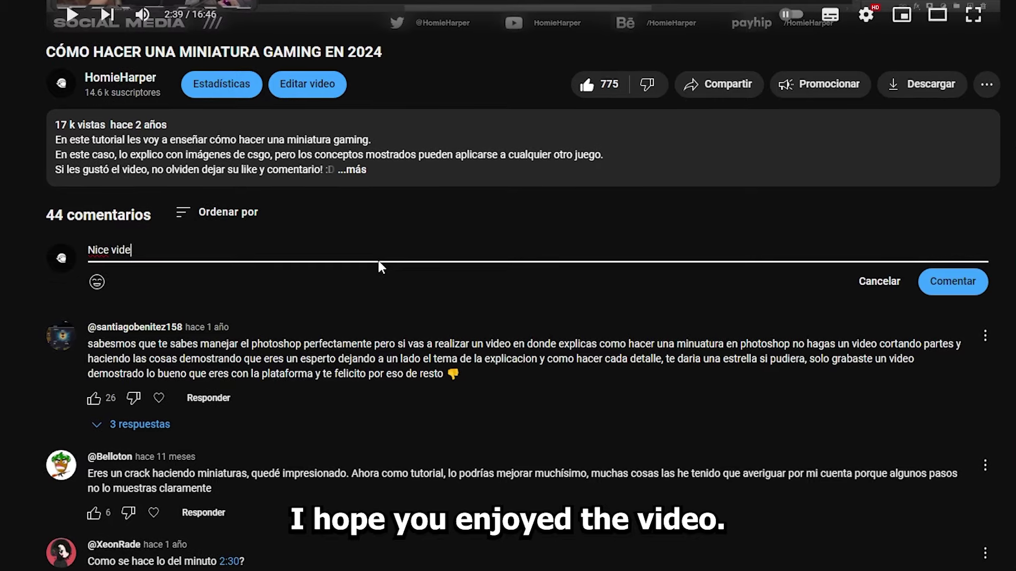
- End the praise line addressing the creator, then add 'I would like the next video to be longer :D' on a new line
{"action": "type", "text": "harper!"}
{"action": "key", "text": "Return"}
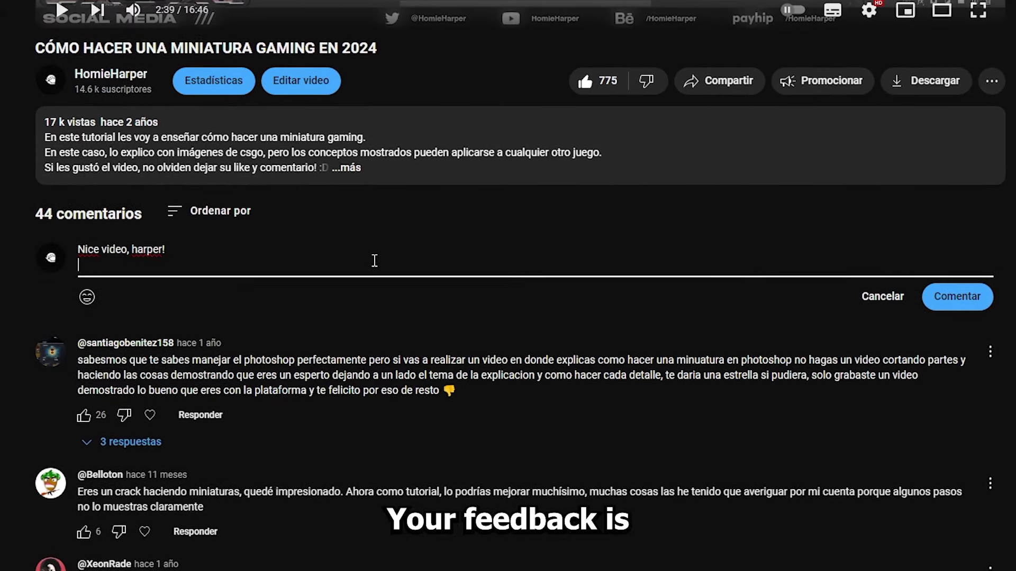
{"action": "type", "text": "I would like the next vide"}
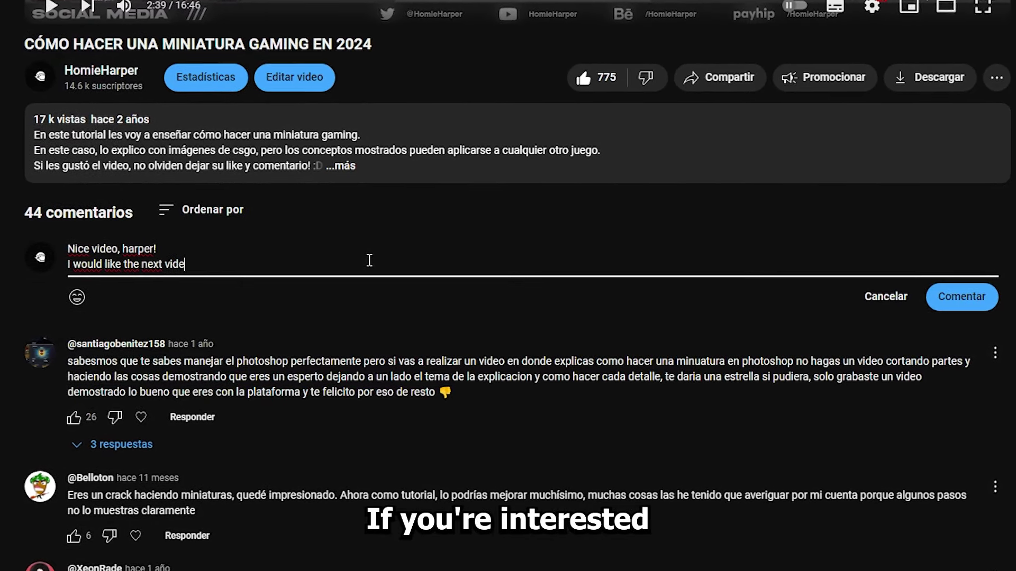
{"action": "type", "text": "o to be longer :D"}
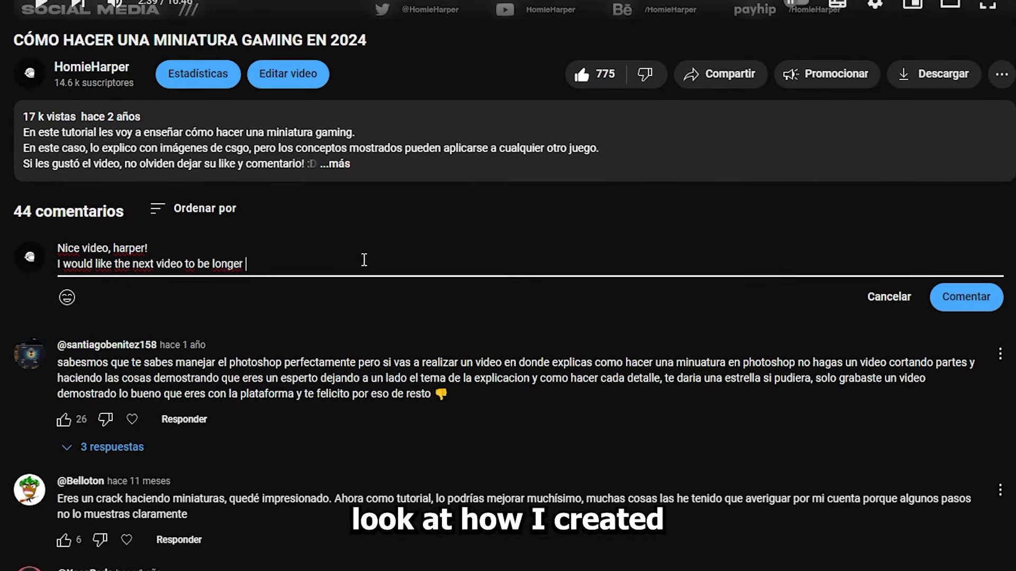